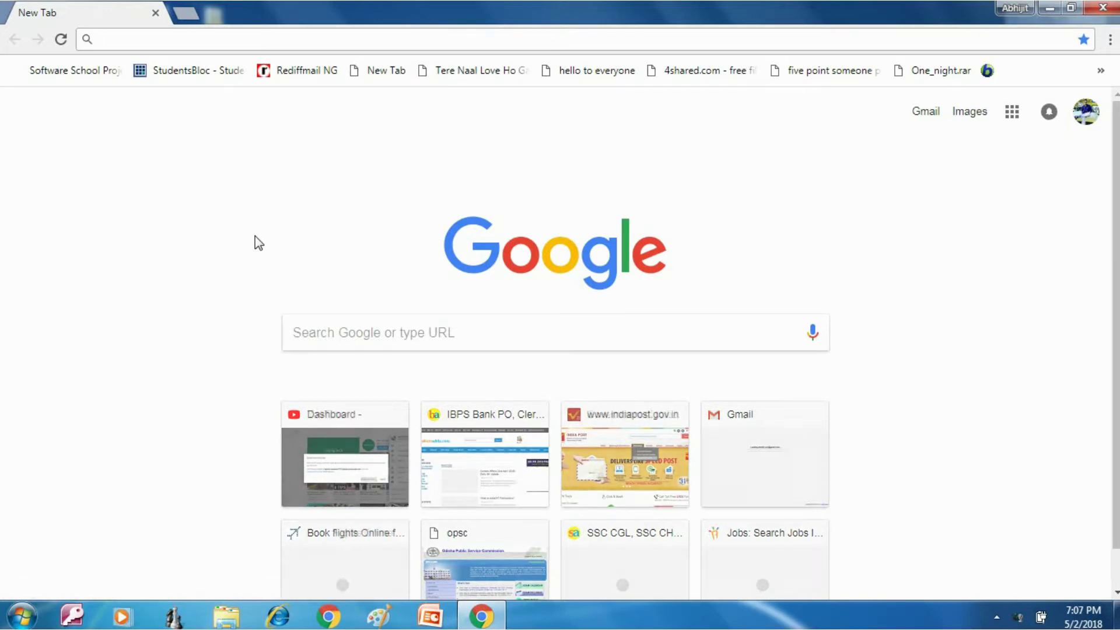
# Step: Go to goindigo.in in Chrome
pyautogui.write('go')
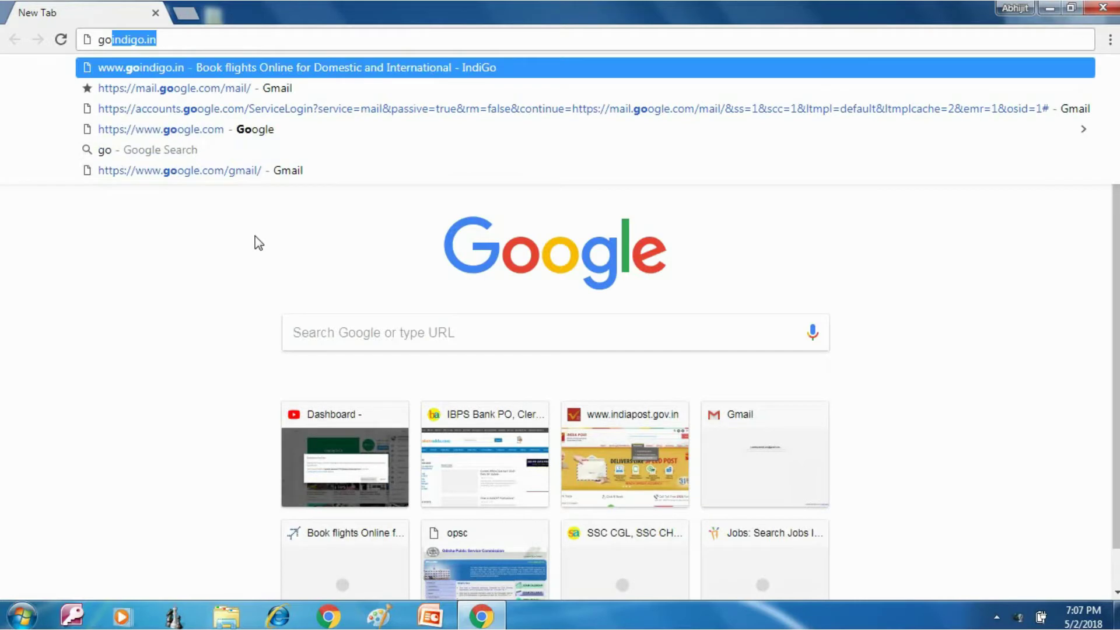
pyautogui.write('indig')
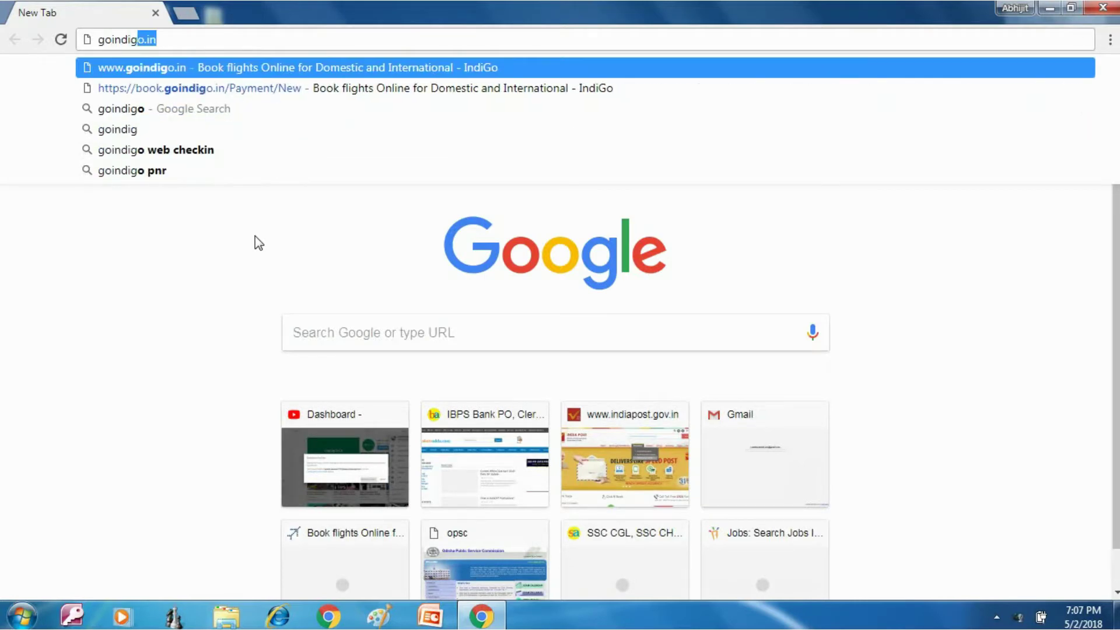
pyautogui.write('o.in')
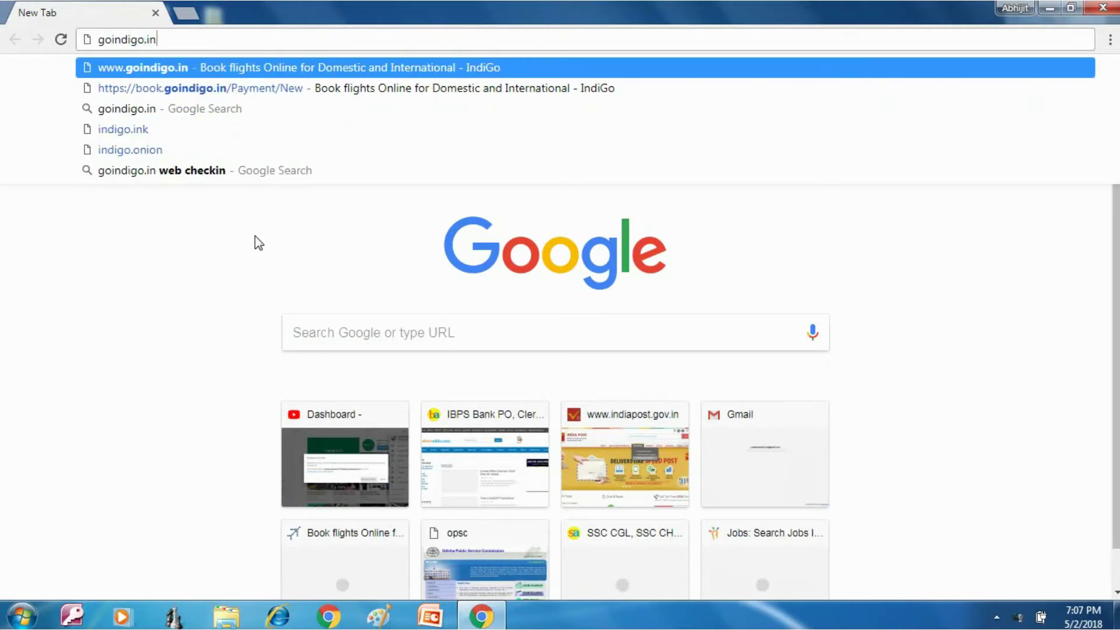
pyautogui.press('Return')
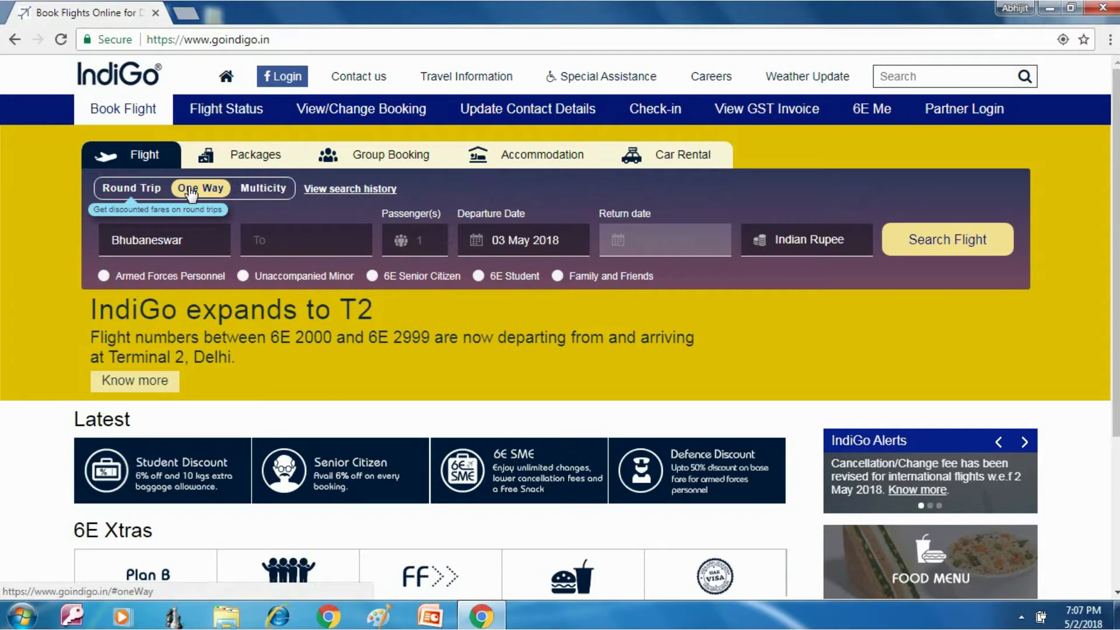
# Step: Set the route from Bhubaneswar to Kochi
pyautogui.click(189, 242)
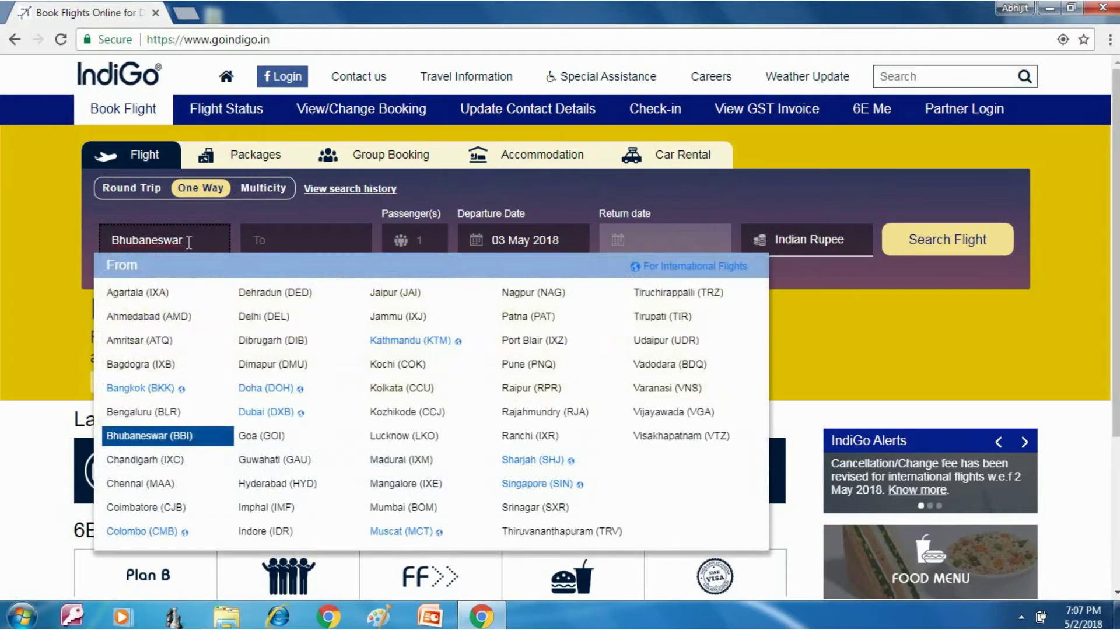
pyautogui.press('BackSpace')
pyautogui.press('BackSpace')
pyautogui.press('BackSpace')
pyautogui.press('BackSpace')
pyautogui.press('BackSpace')
pyautogui.press('BackSpace')
pyautogui.press('BackSpace')
pyautogui.press('BackSpace')
pyautogui.press('BackSpace')
pyautogui.press('BackSpace')
pyautogui.press('BackSpace')
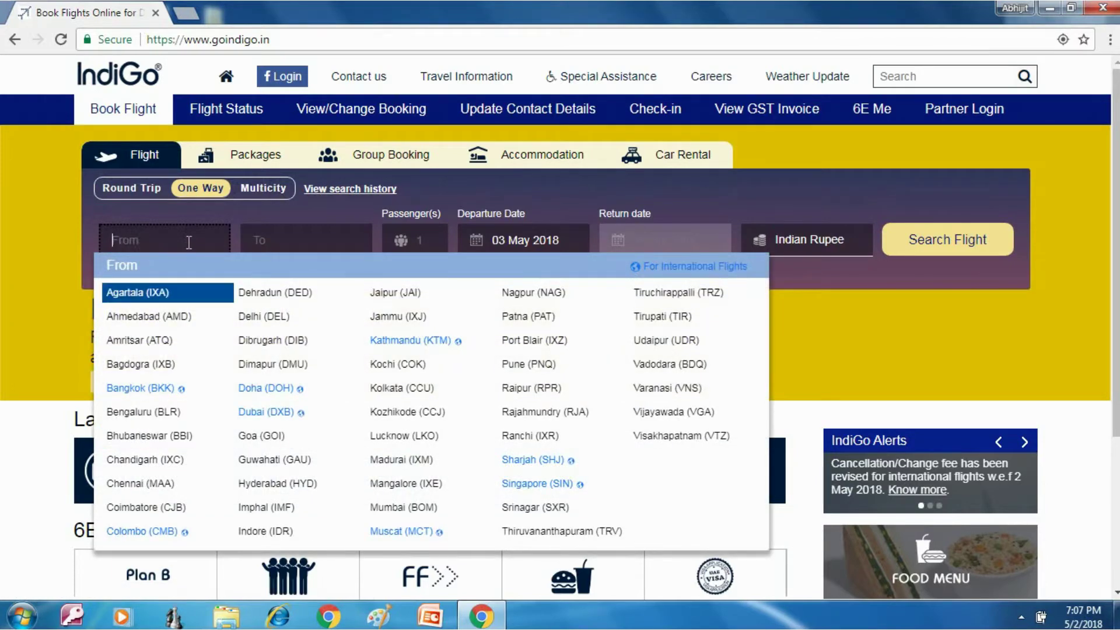
pyautogui.write('bhu')
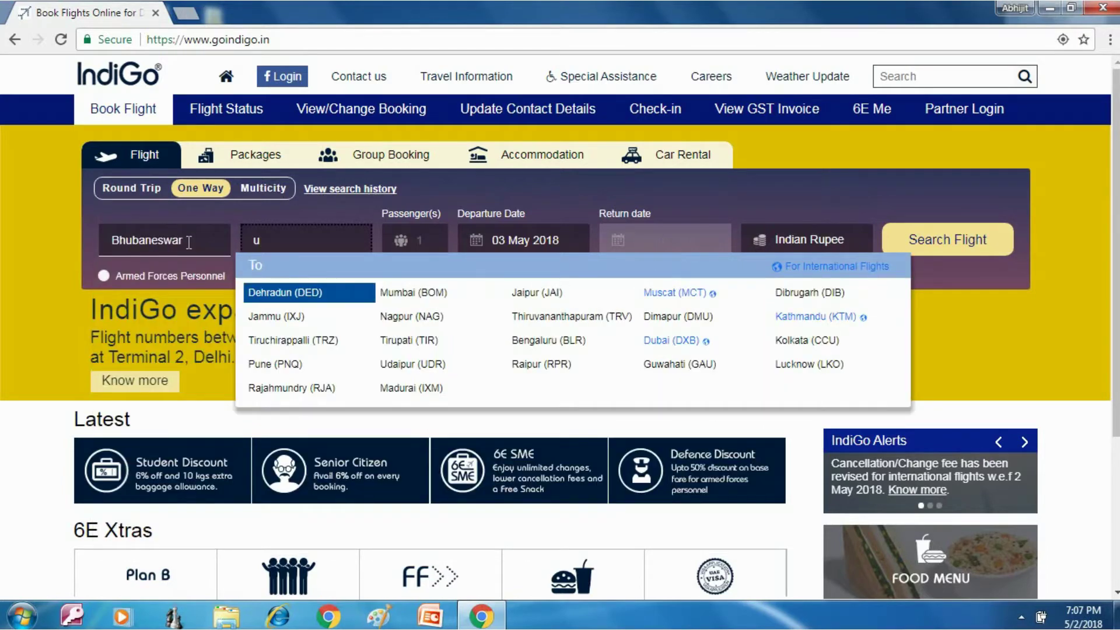
pyautogui.press('BackSpace')
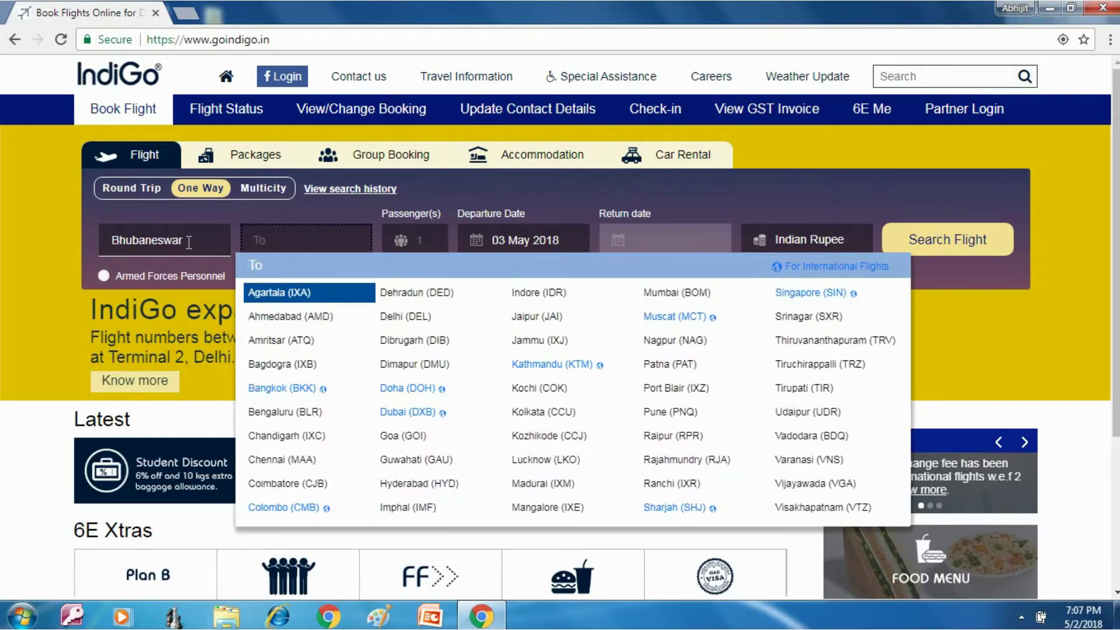
pyautogui.write('koc')
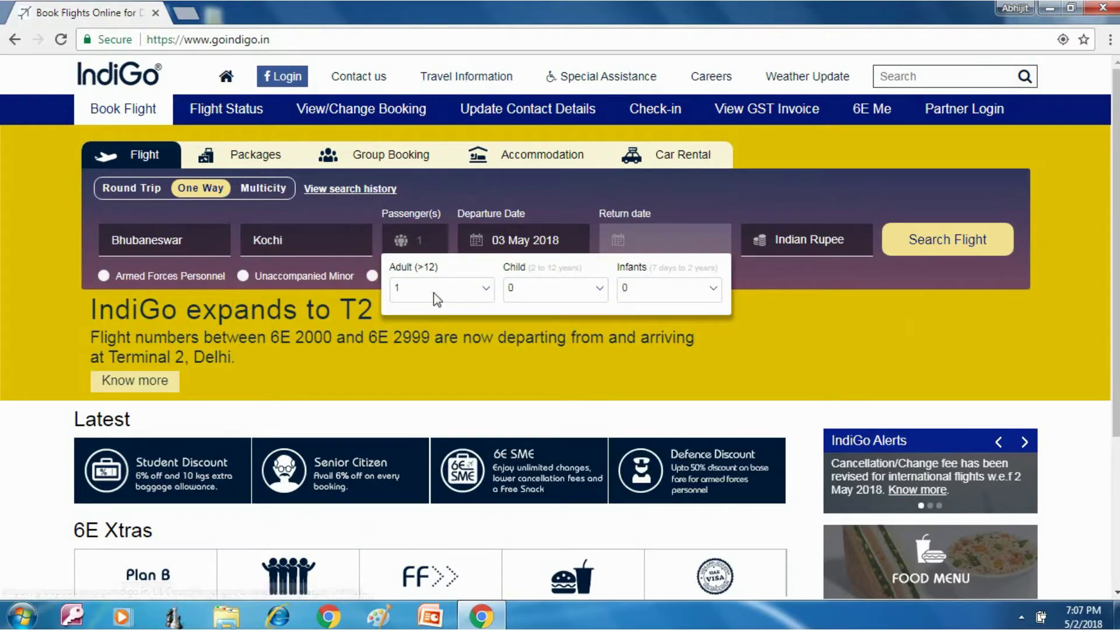
# Step: Keep the passenger count at 1 adult and bring up the departure date calendar
pyautogui.click(484, 291)
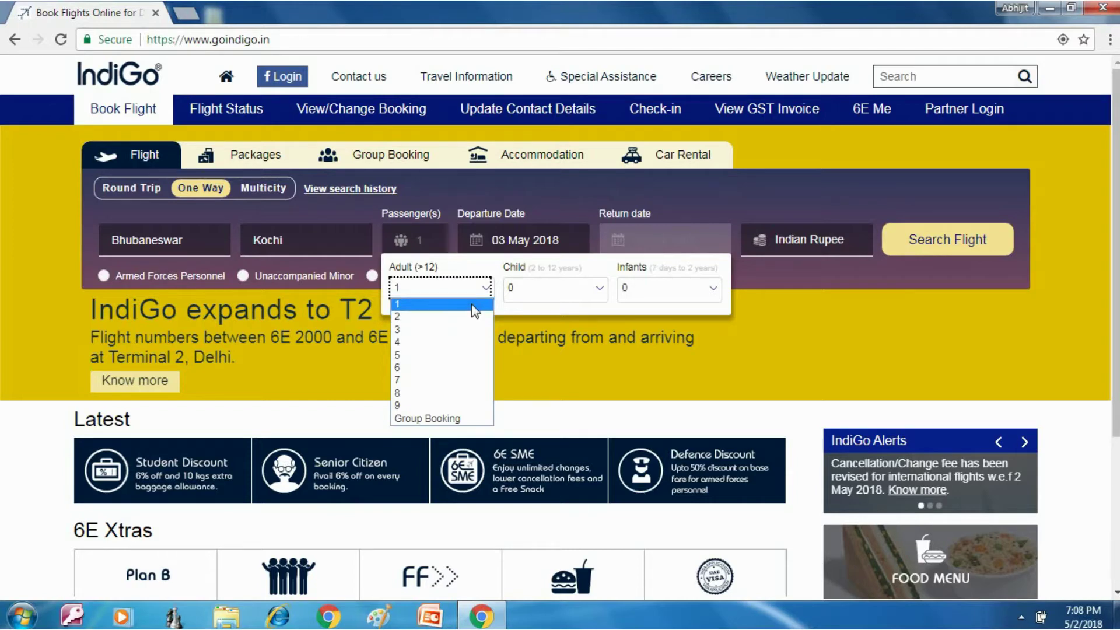
pyautogui.click(476, 304)
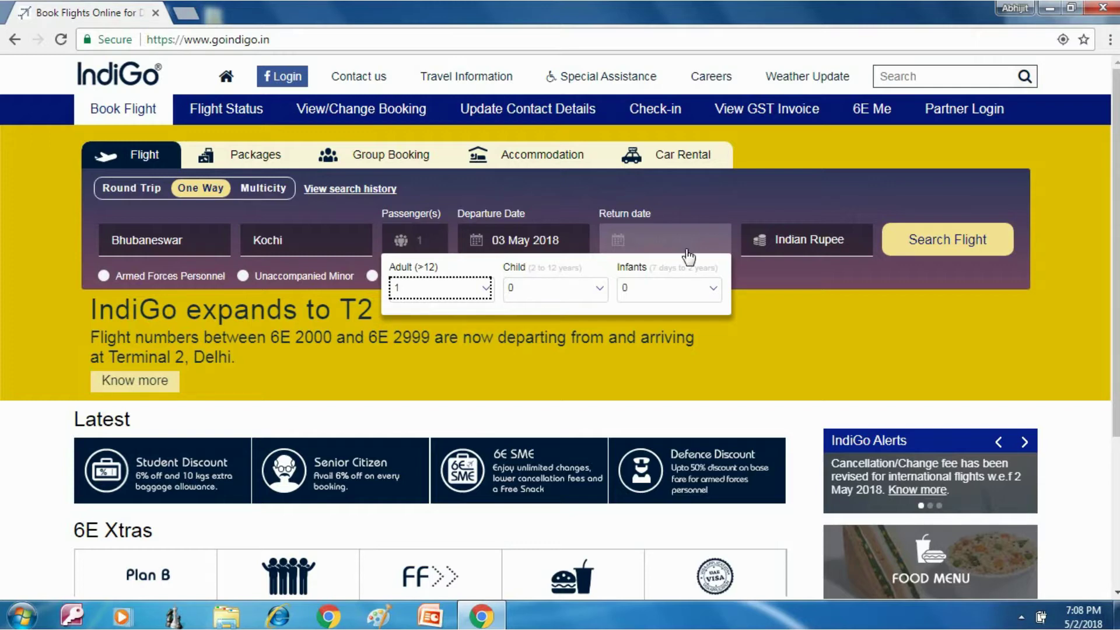
pyautogui.click(755, 323)
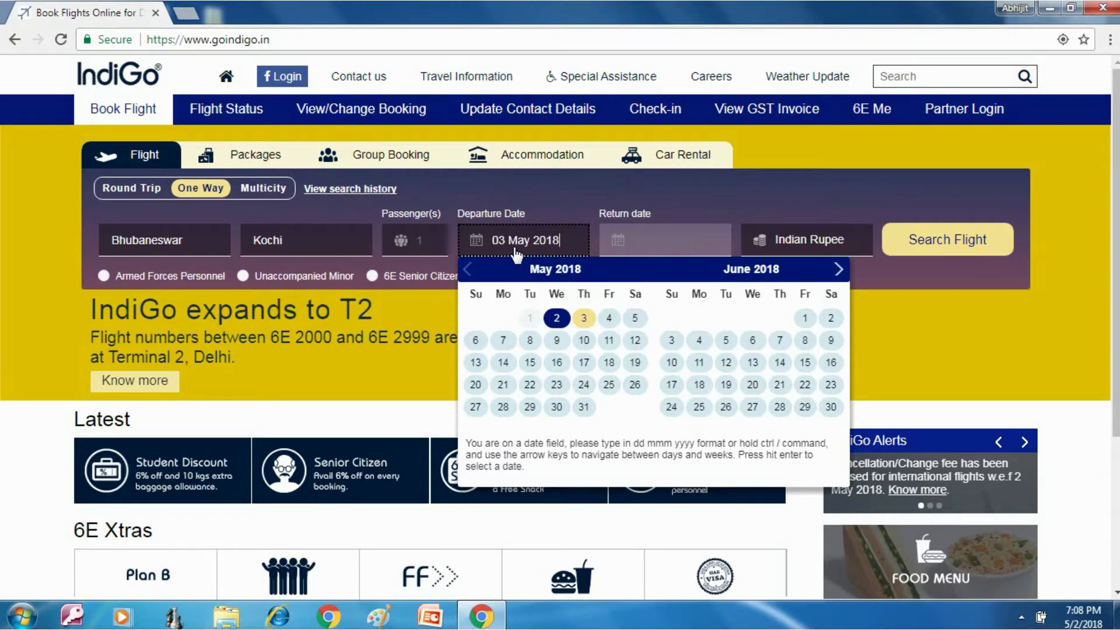
# Step: Choose 06 May 2018 as the departure date and search for BBI–COK flights
pyautogui.click(477, 342)
pyautogui.moveTo(525, 276)
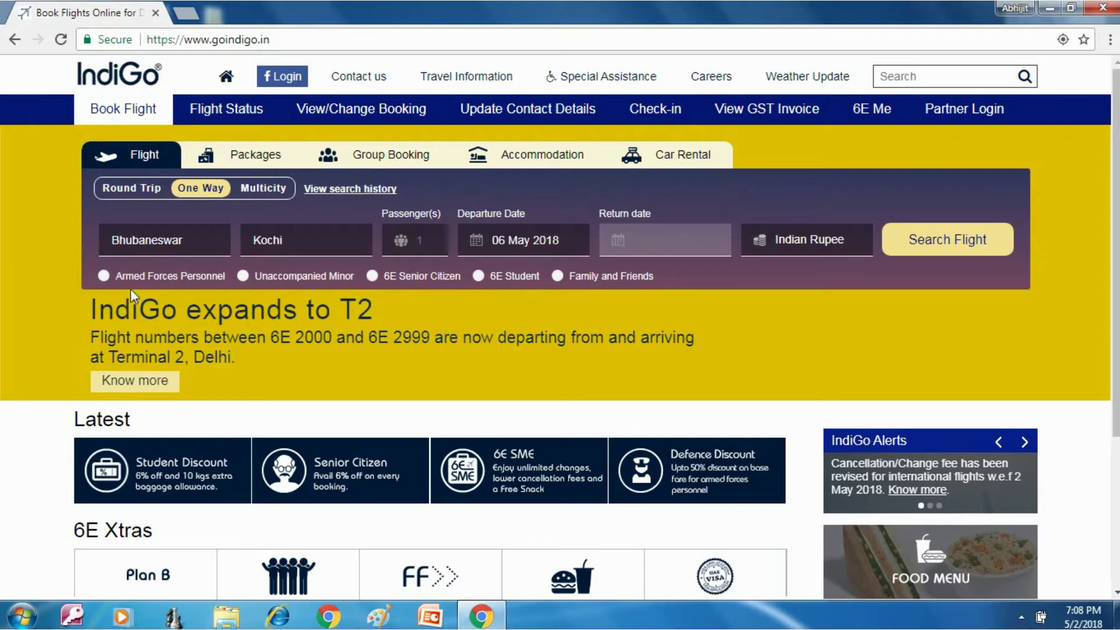
pyautogui.moveTo(111, 283)
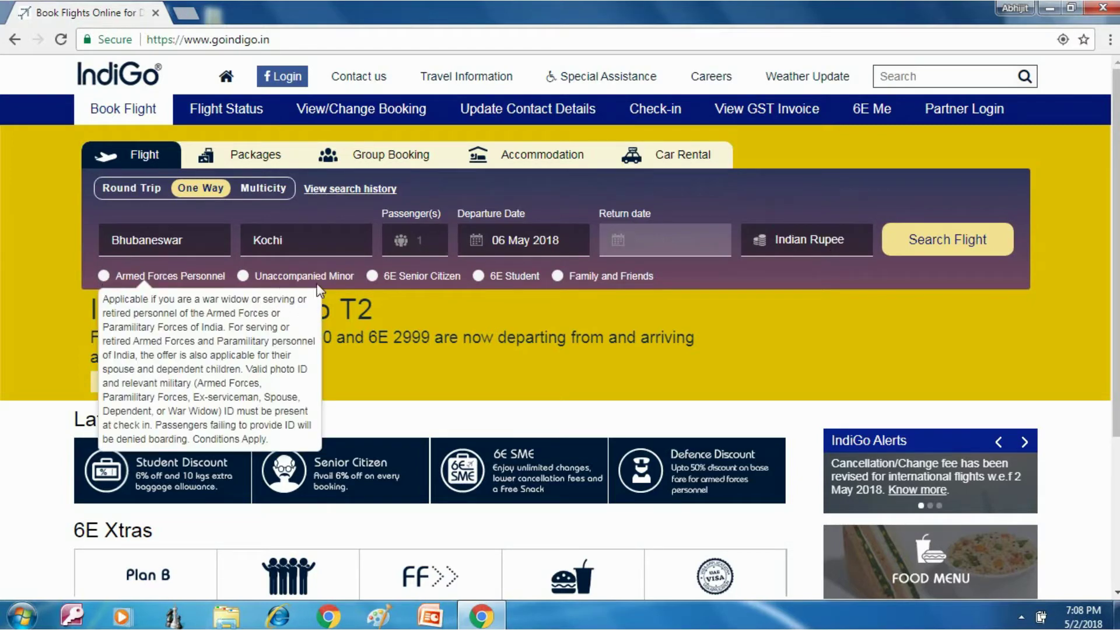
pyautogui.moveTo(329, 290)
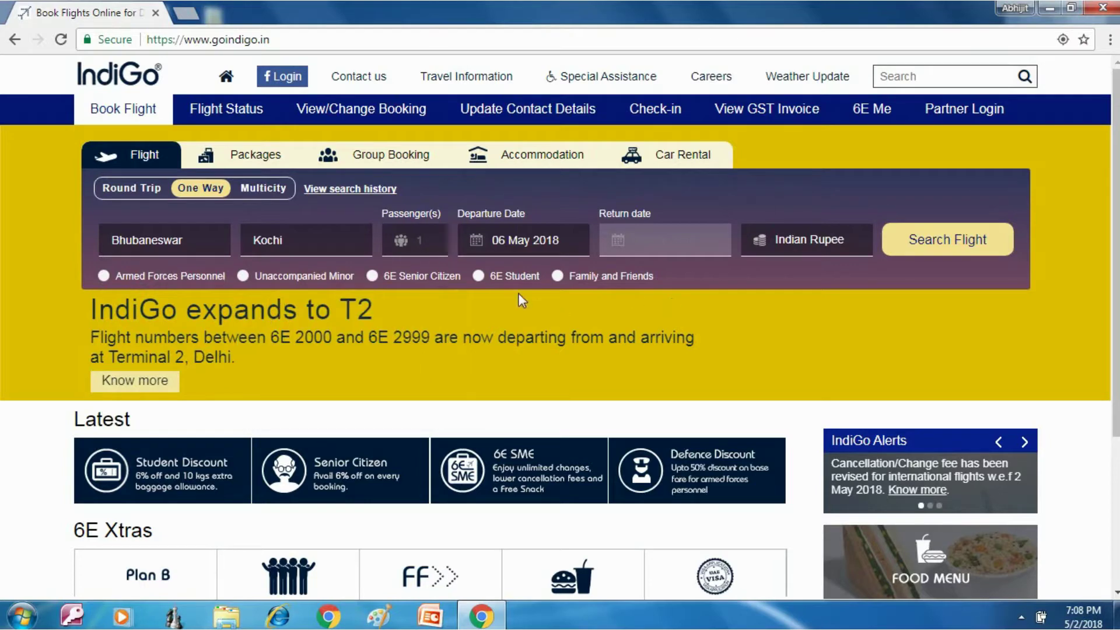
pyautogui.moveTo(465, 284)
pyautogui.click(959, 242)
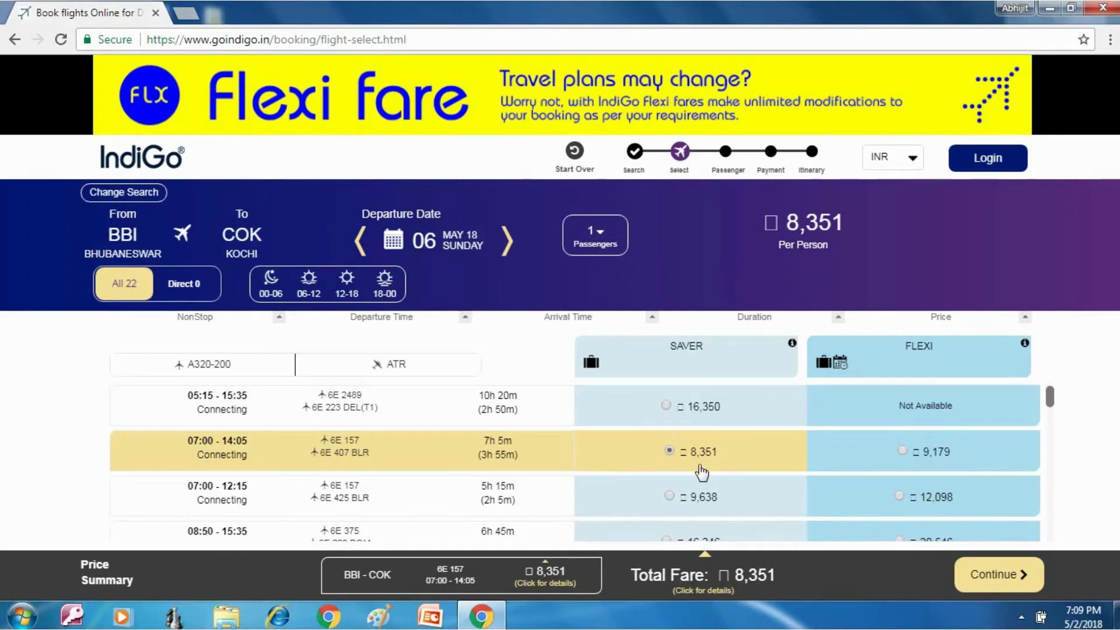
# Step: Scroll down the BBI–COK flight list for 06 May to browse the fares
pyautogui.moveTo(1050, 402); pyautogui.dragTo(1068, 524)
# Step: Return to the top of the list and continue with the 07:00–14:05 Saver fare of ₹8,351
pyautogui.scroll(-2, 1072, 548)
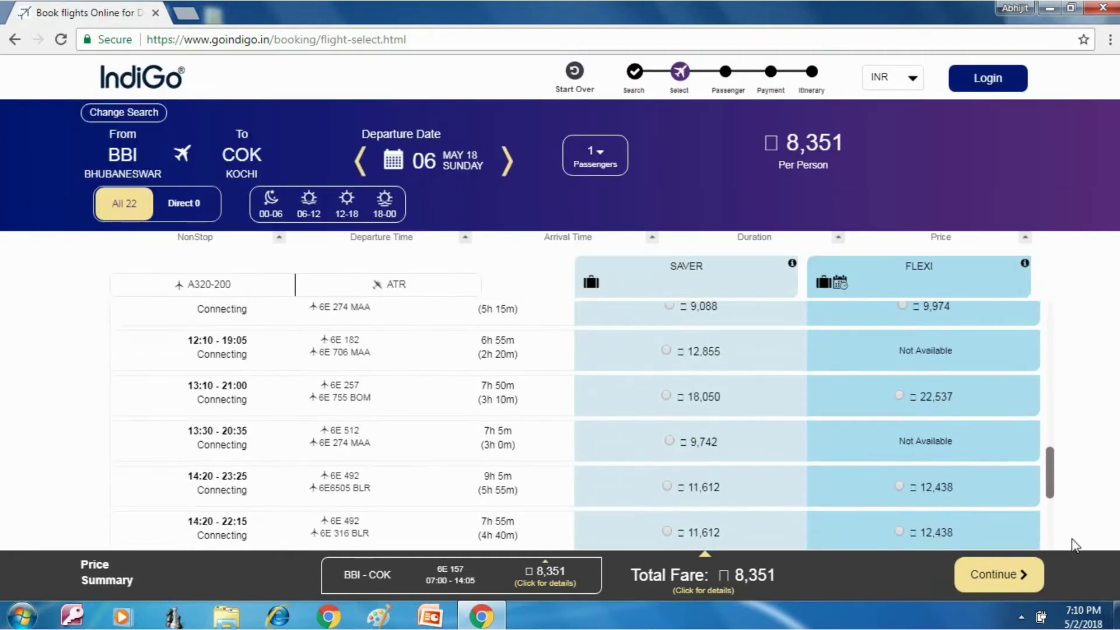
pyautogui.scroll(-2, 1072, 565)
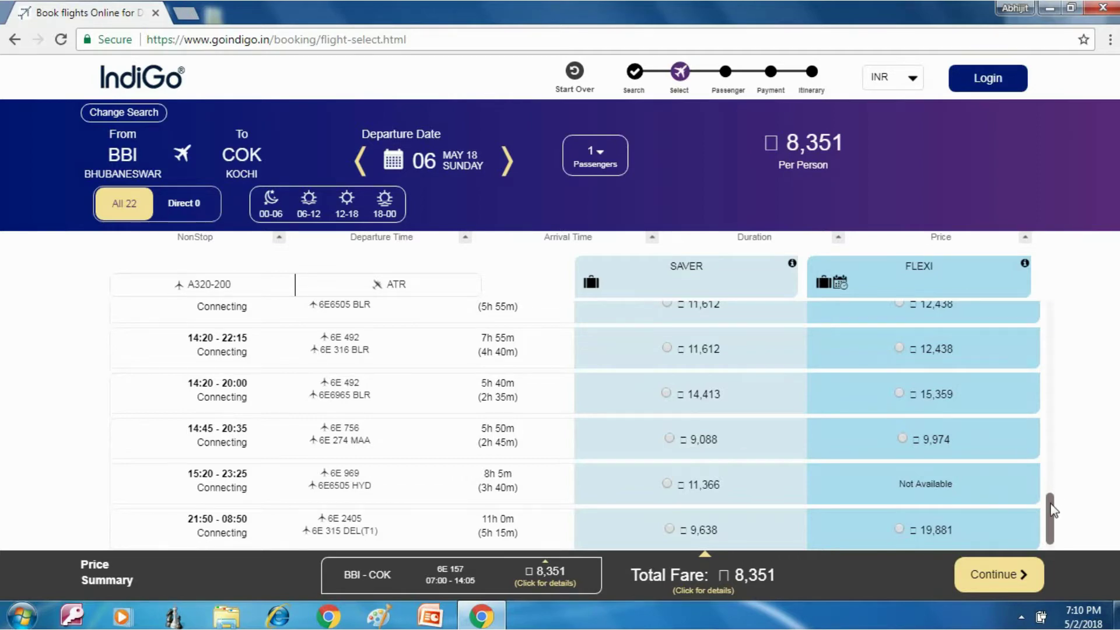
pyautogui.moveTo(1052, 510); pyautogui.dragTo(1054, 303)
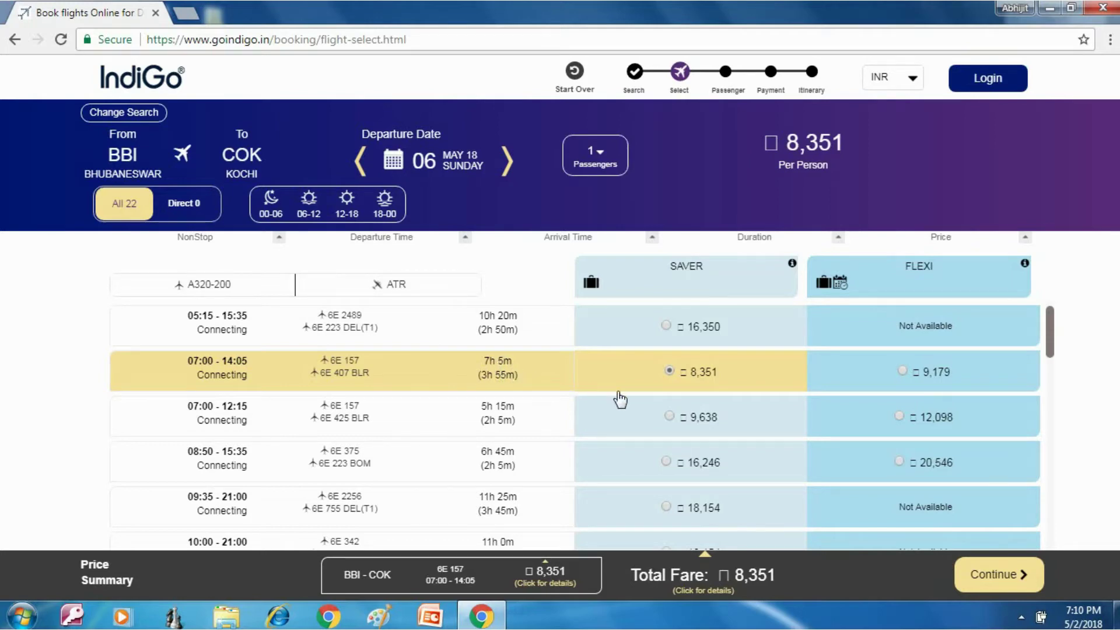
pyautogui.click(985, 573)
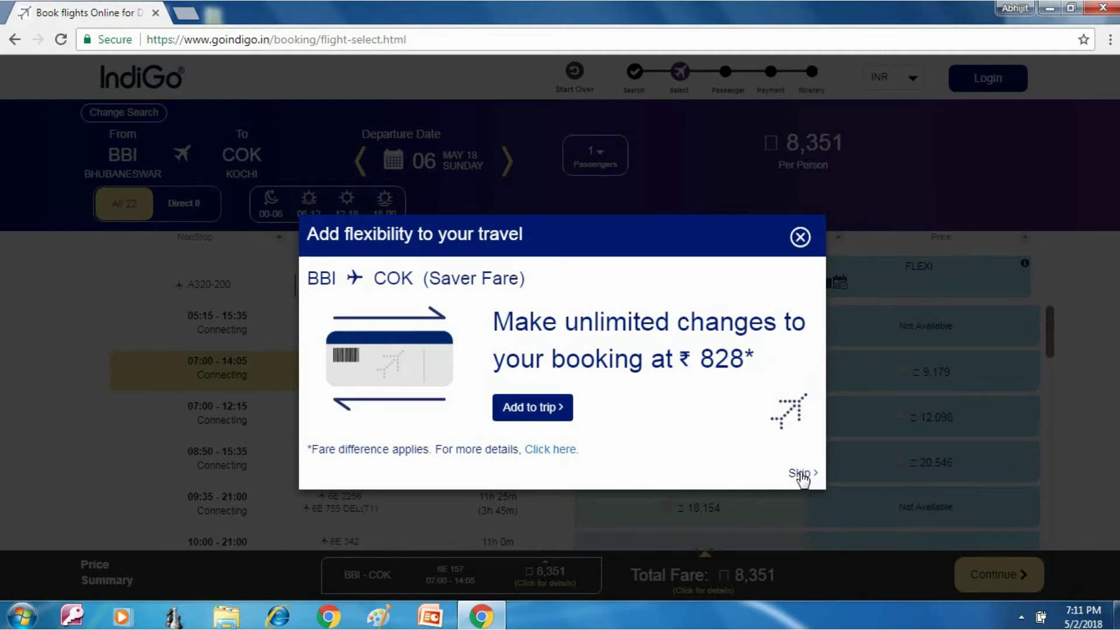
# Step: Decline the ₹828 flexibility offer and enter the contact mobile number and e-mail address
pyautogui.click(801, 474)
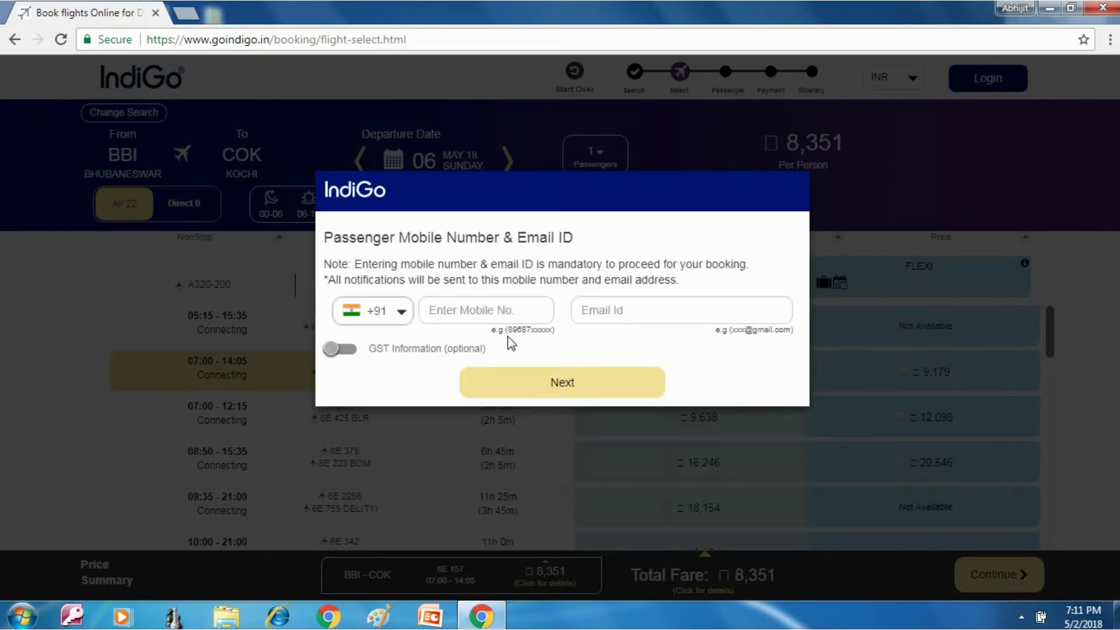
pyautogui.click(480, 315)
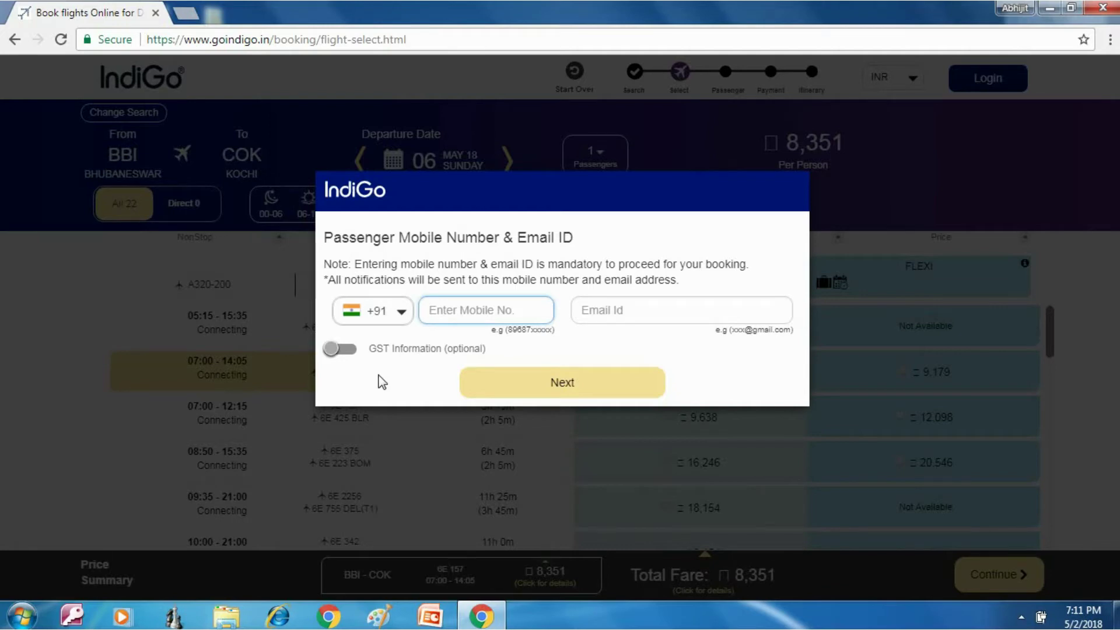
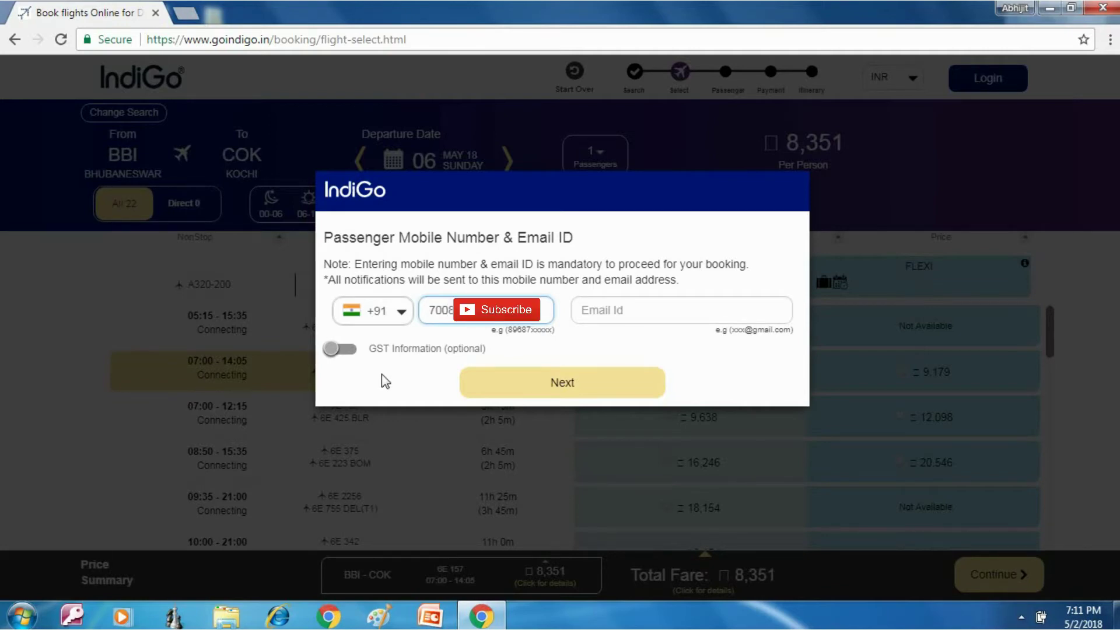
pyautogui.press('Tab')
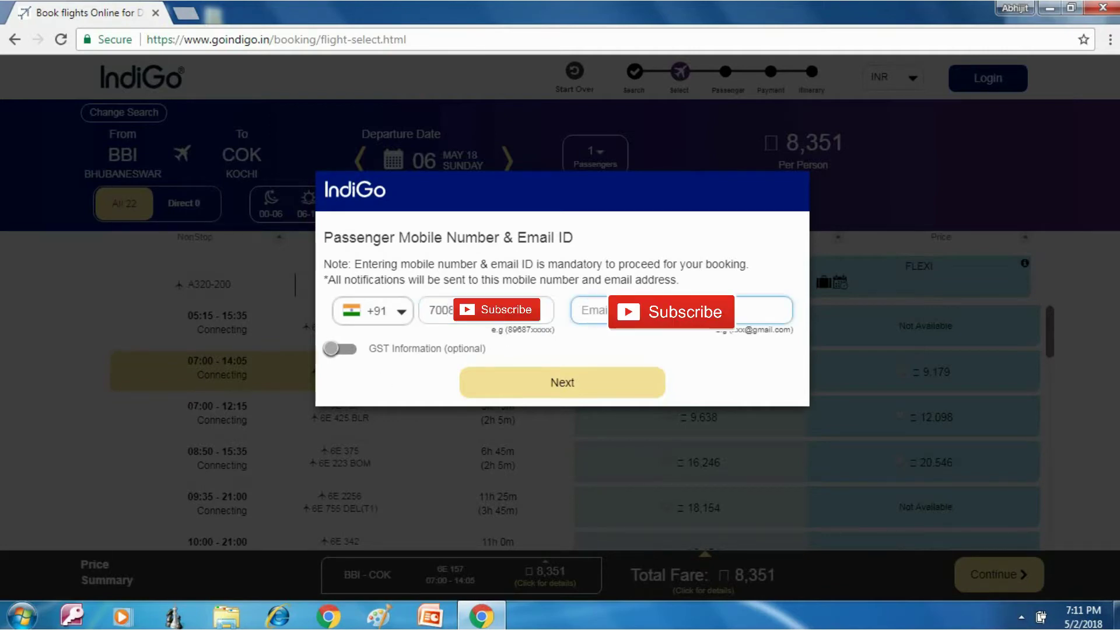
# Step: Submit the contact details and give Passenger 1 the title Mr. with first and last name
pyautogui.click(547, 382)
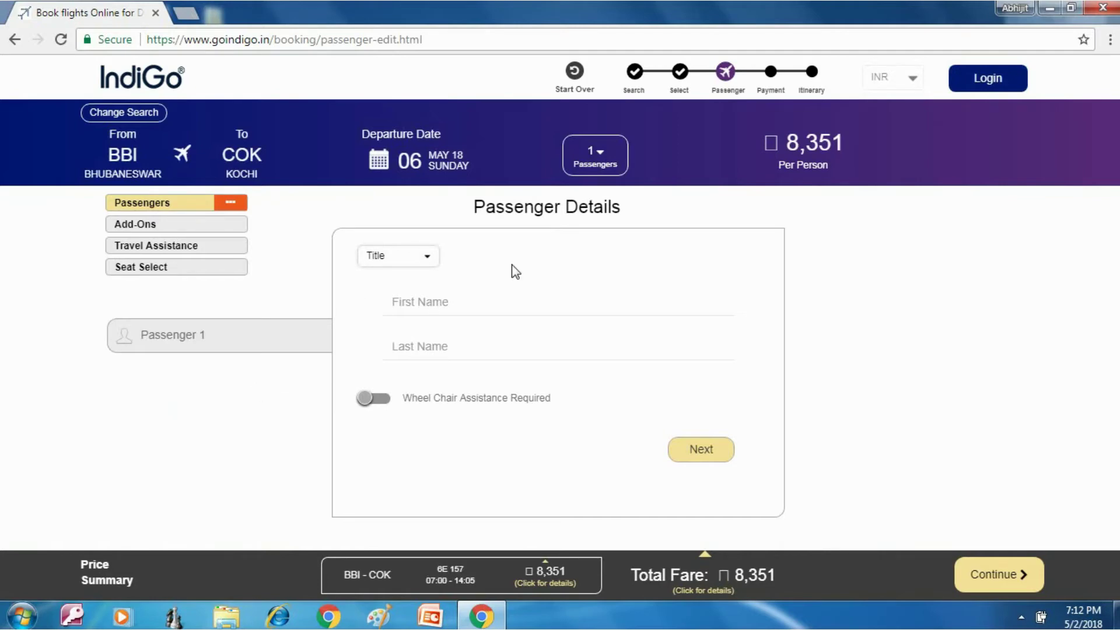
pyautogui.click(411, 257)
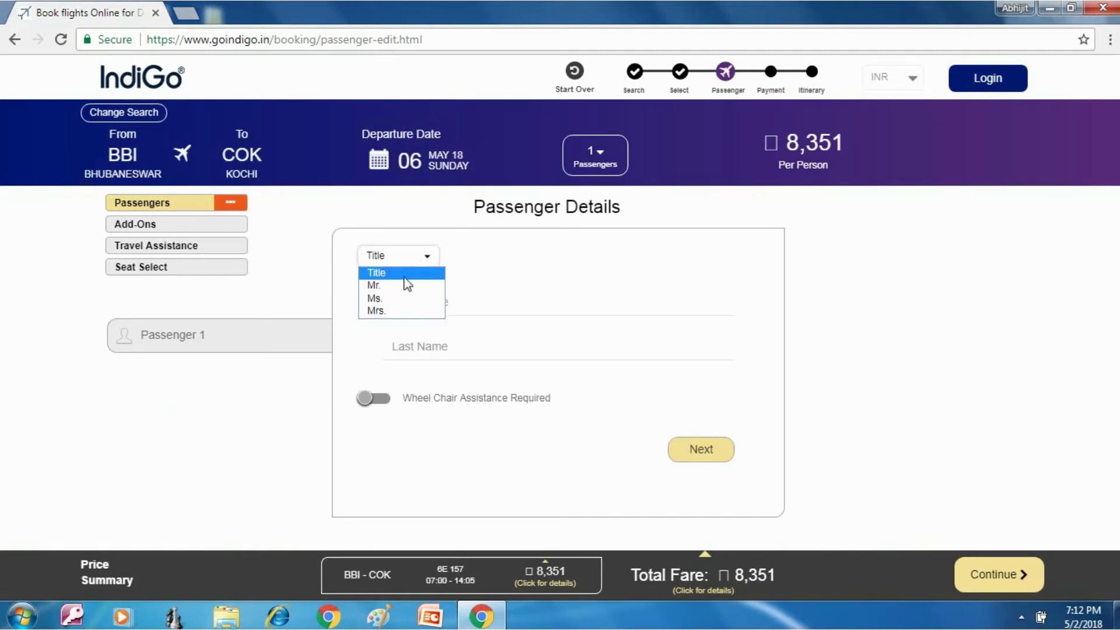
pyautogui.click(388, 282)
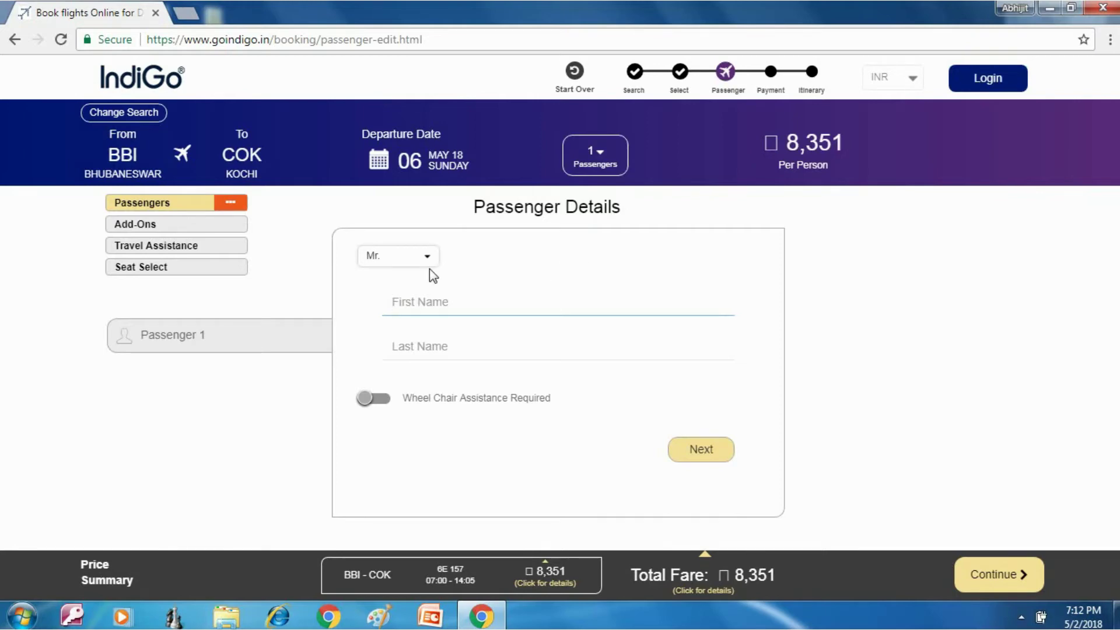
pyautogui.press('Tab')
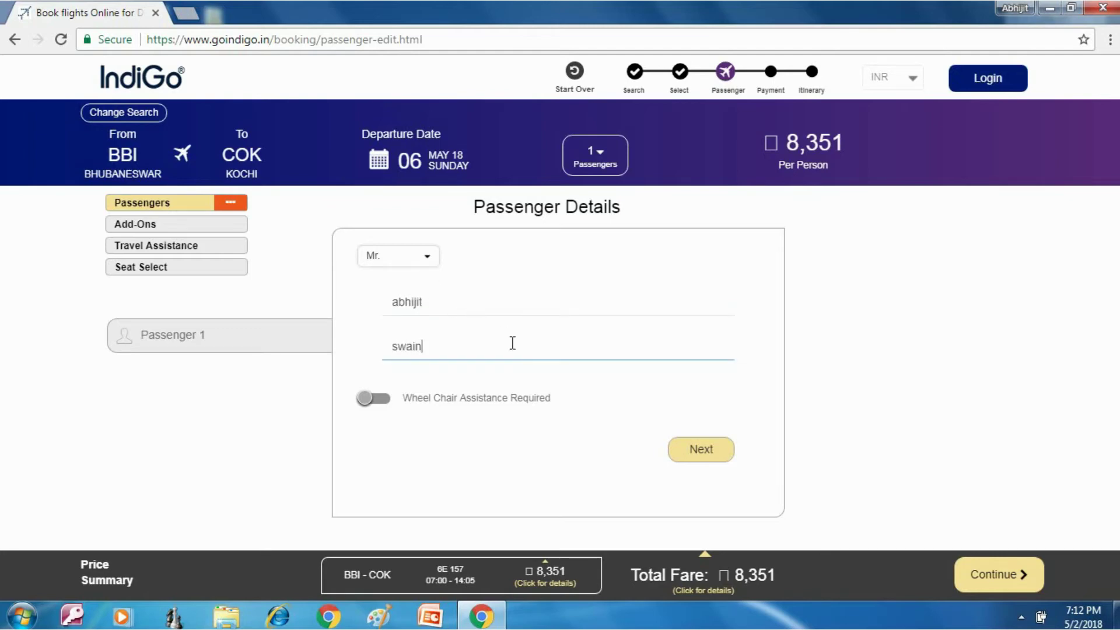
# Step: Leave wheelchair assistance off and save the passenger details
pyautogui.click(368, 400)
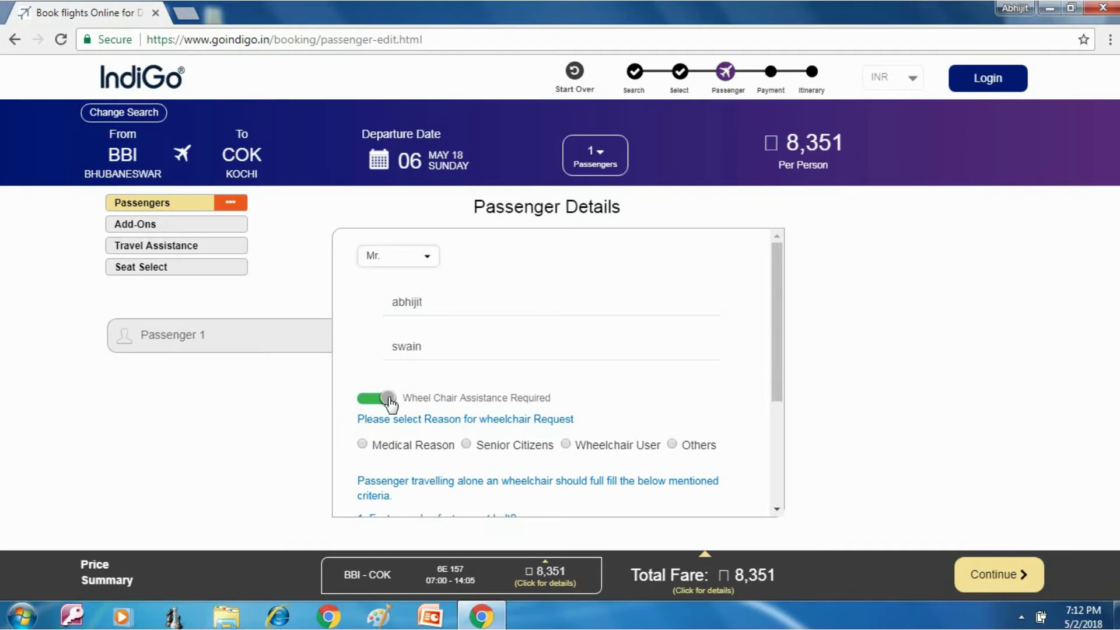
pyautogui.click(389, 400)
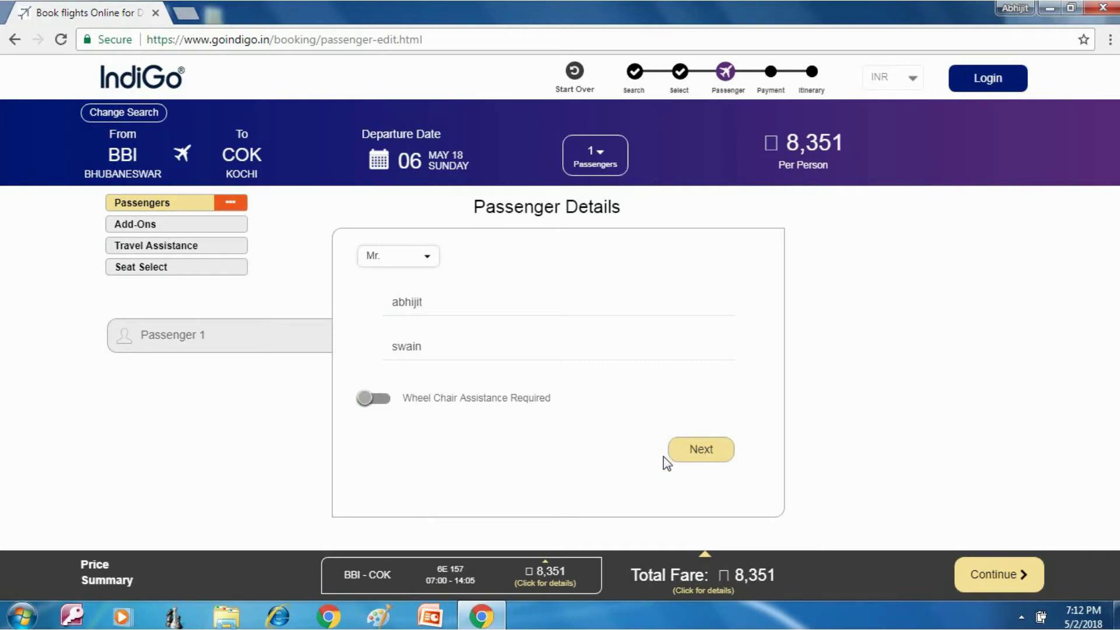
pyautogui.click(713, 451)
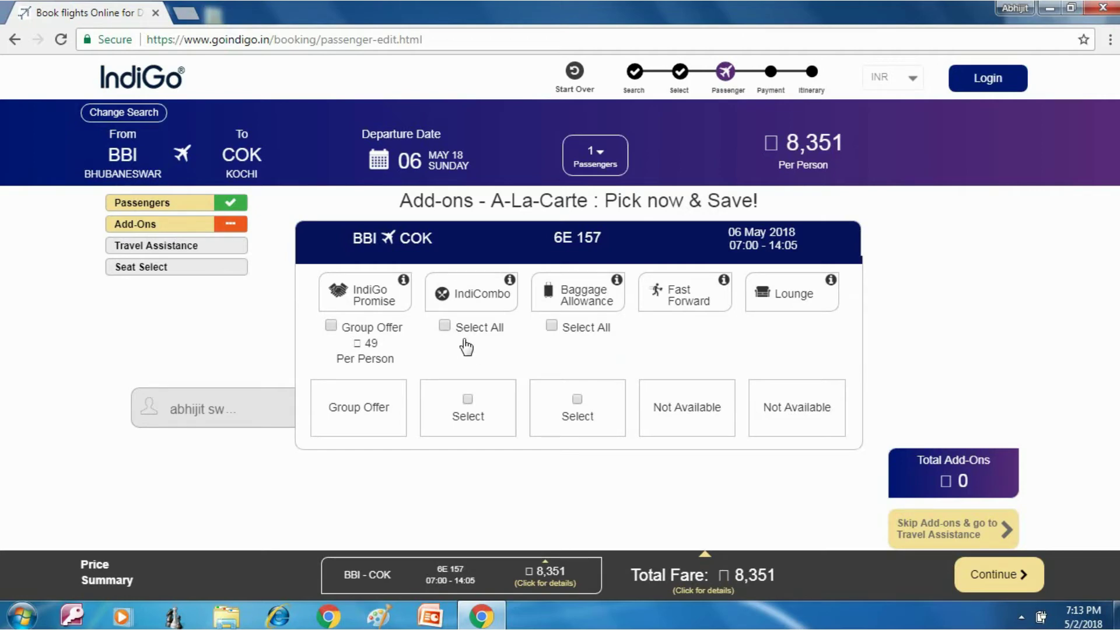
# Step: Skip all add-ons, keeping the add-on total at ₹0
pyautogui.moveTo(510, 282)
pyautogui.click(998, 573)
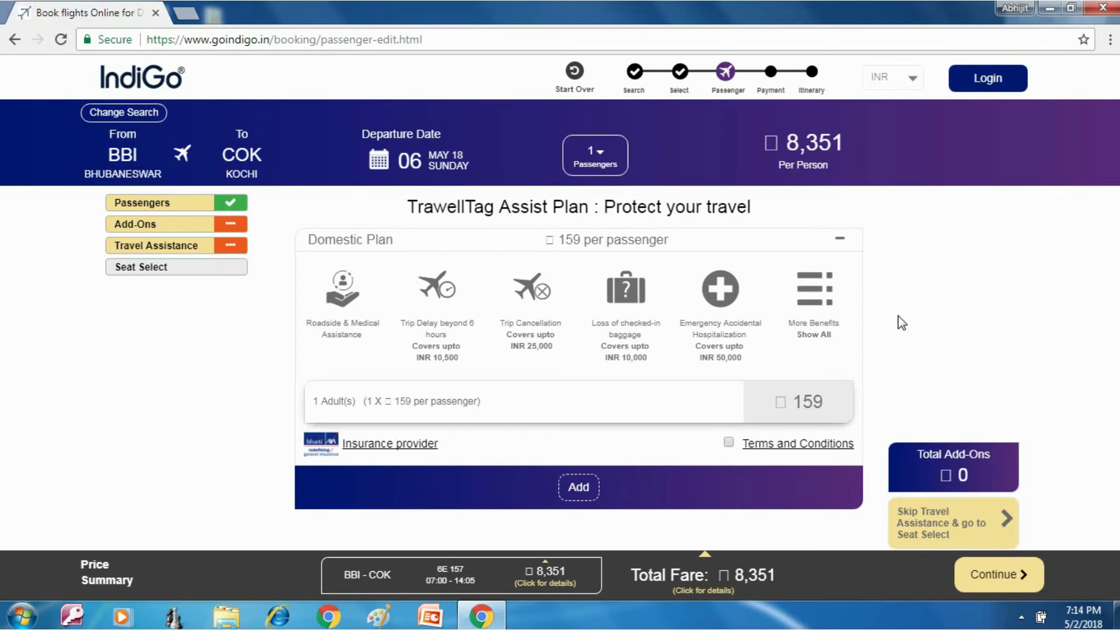
# Step: Continue to seat selection without the ₹159 TrawellTag Assist Plan
pyautogui.click(988, 576)
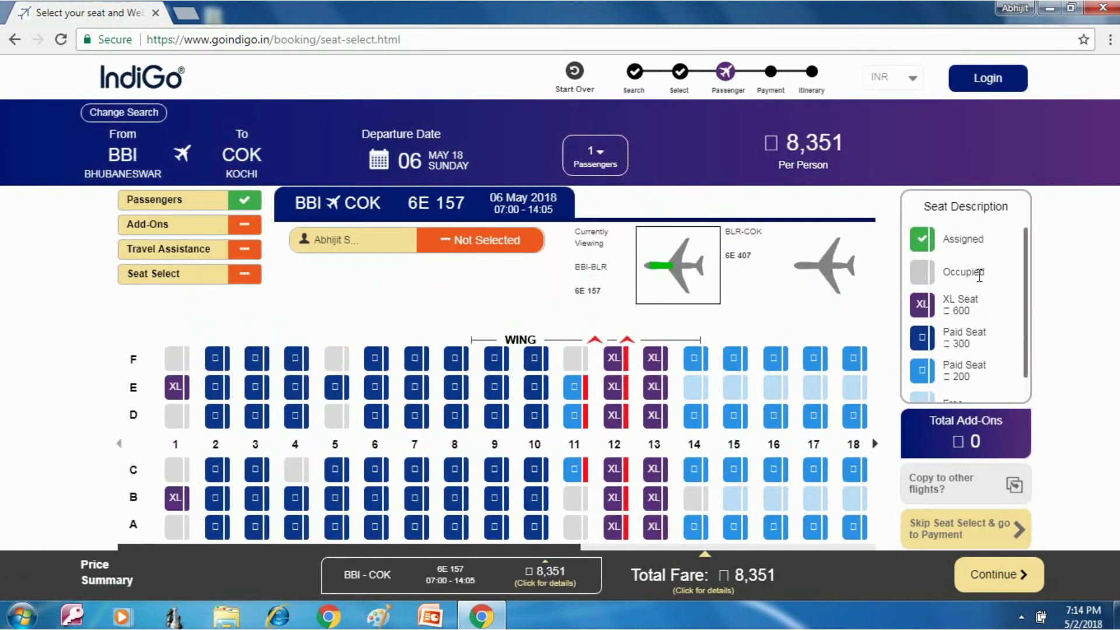
# Step: Reserve free seat 14E on flight 6E 157 and confirm it
pyautogui.scroll(-1, 1028, 280)
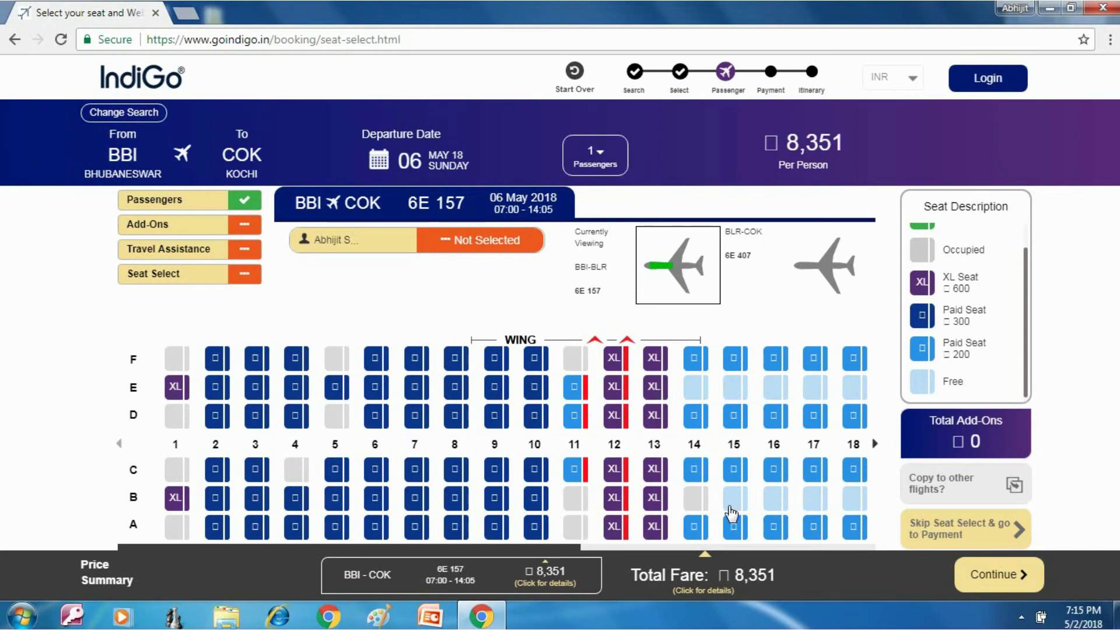
pyautogui.click(692, 384)
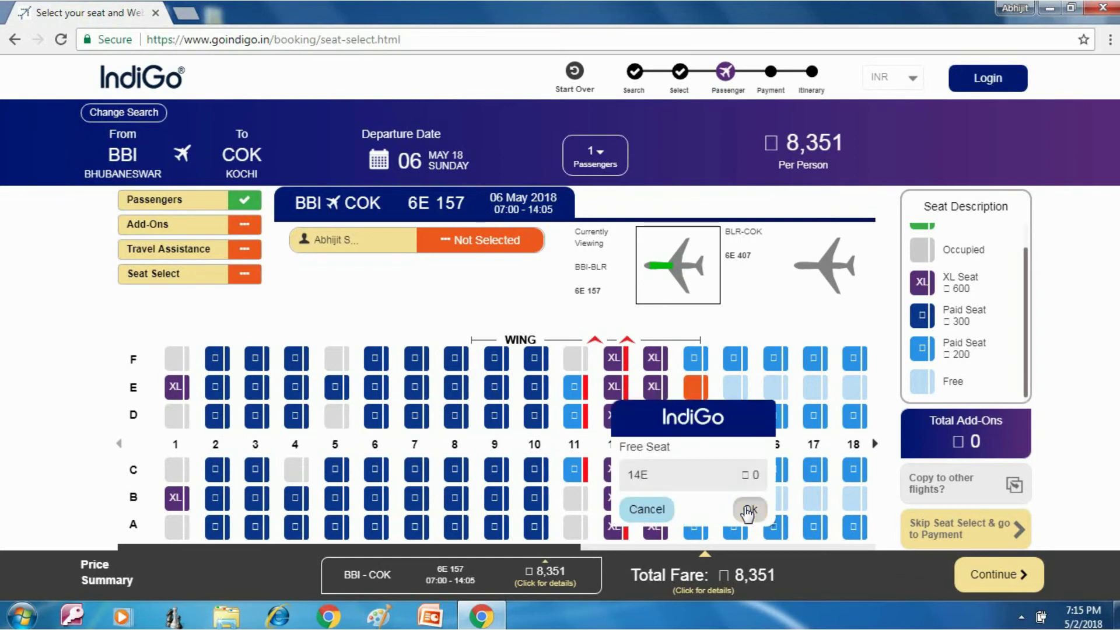
pyautogui.click(749, 510)
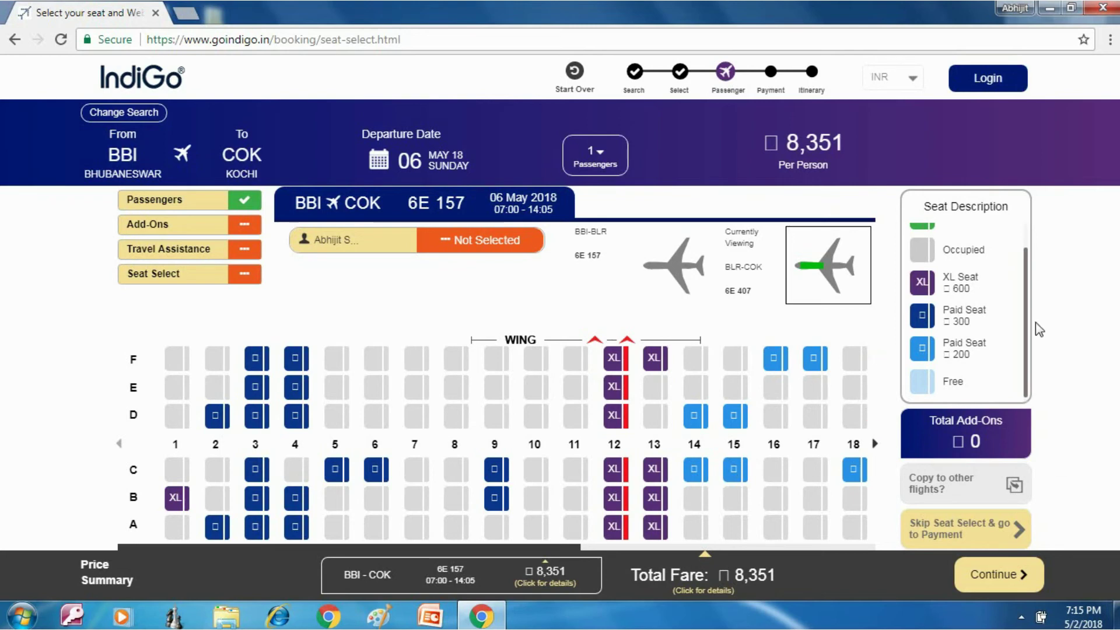
pyautogui.scroll(2, 1027, 332)
pyautogui.scroll(-2, 1030, 269)
# Step: Skip the second-leg seat and review the payment page: 200.00 INR card fee, 8,551.00 INR total
pyautogui.click(993, 577)
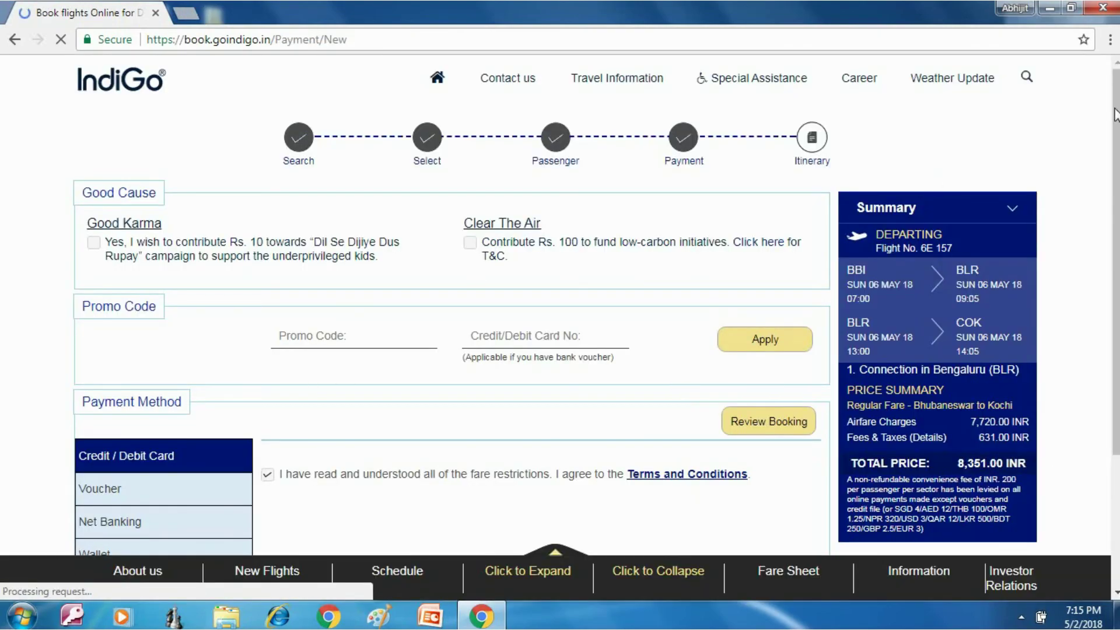
pyautogui.scroll(-3, 933, 181)
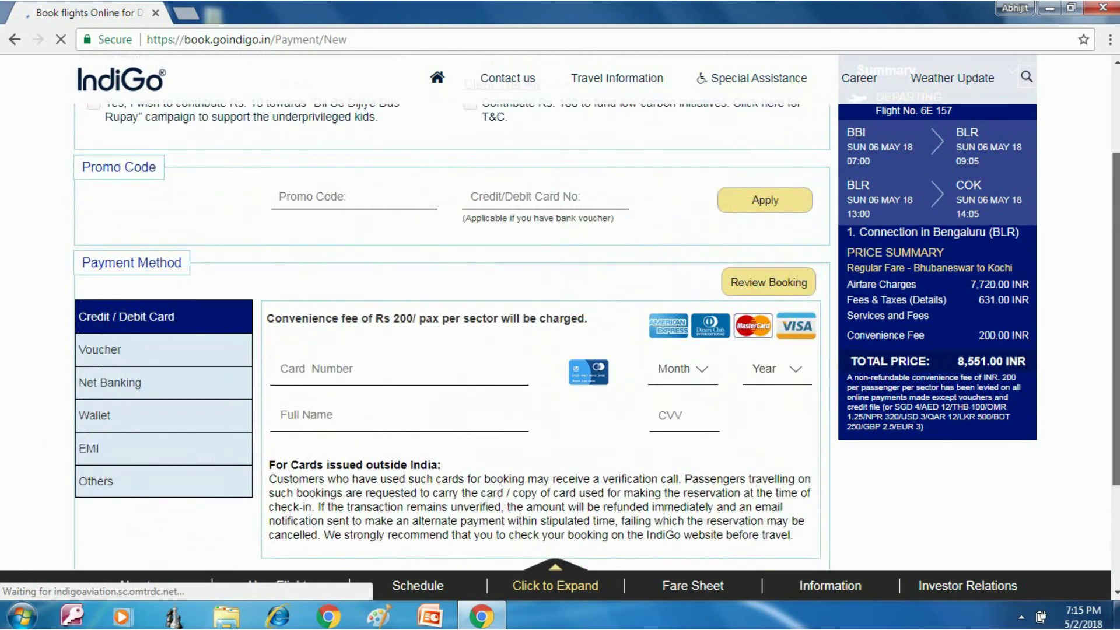
pyautogui.scroll(-3, 525, 292)
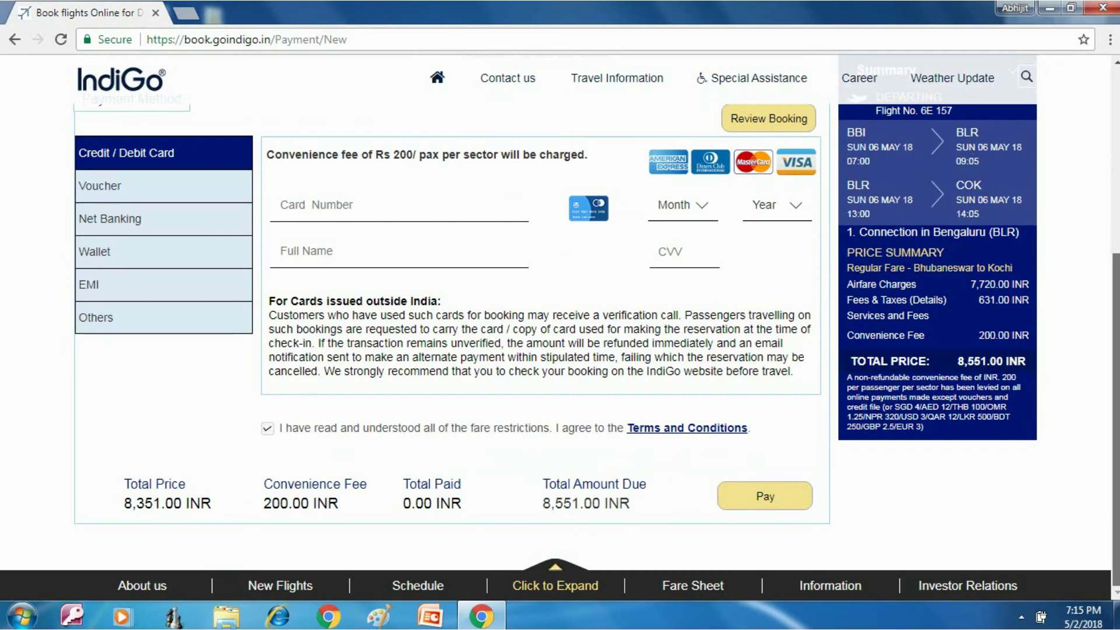
pyautogui.scroll(5, 1115, 409)
pyautogui.scroll(-2, 513, 233)
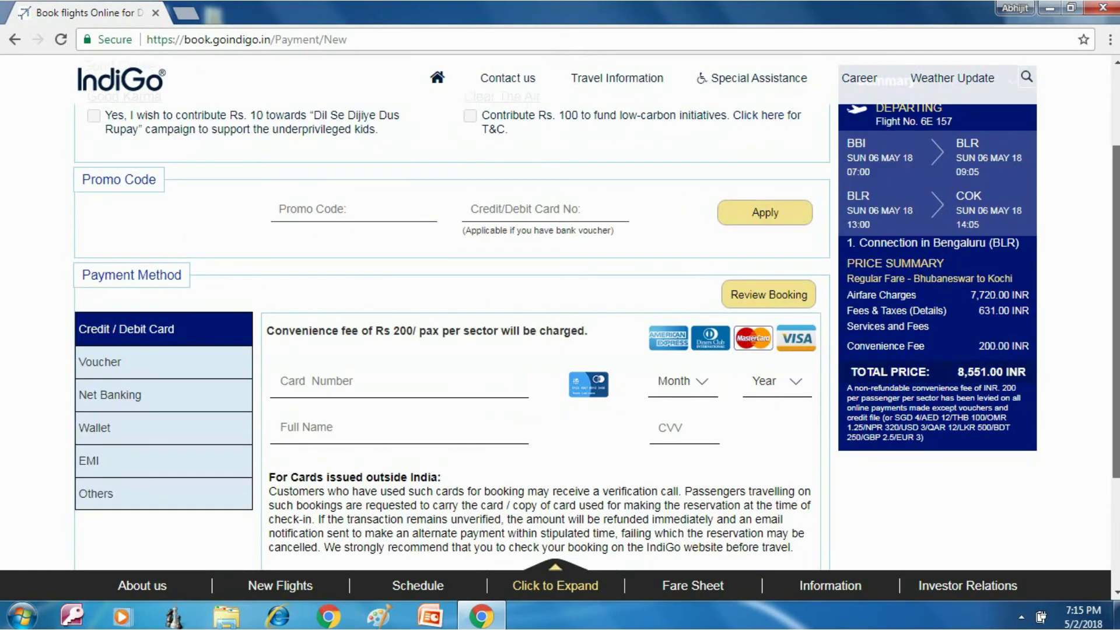
pyautogui.scroll(2, 514, 233)
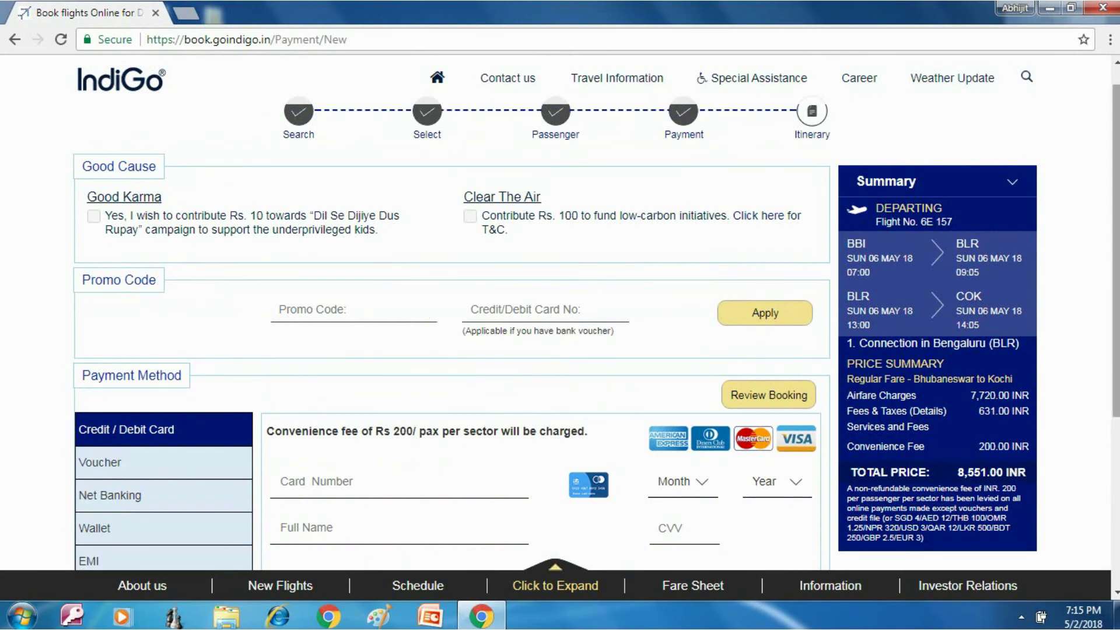
pyautogui.scroll(-4, 1108, 216)
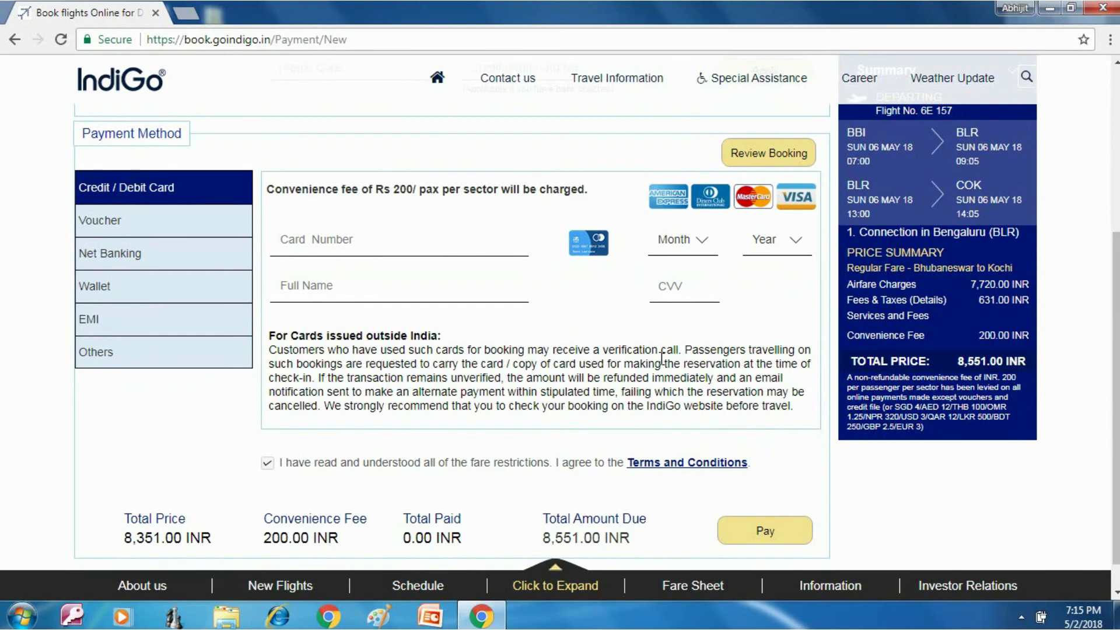
pyautogui.moveTo(1116, 254); pyautogui.dragTo(1117, 87)
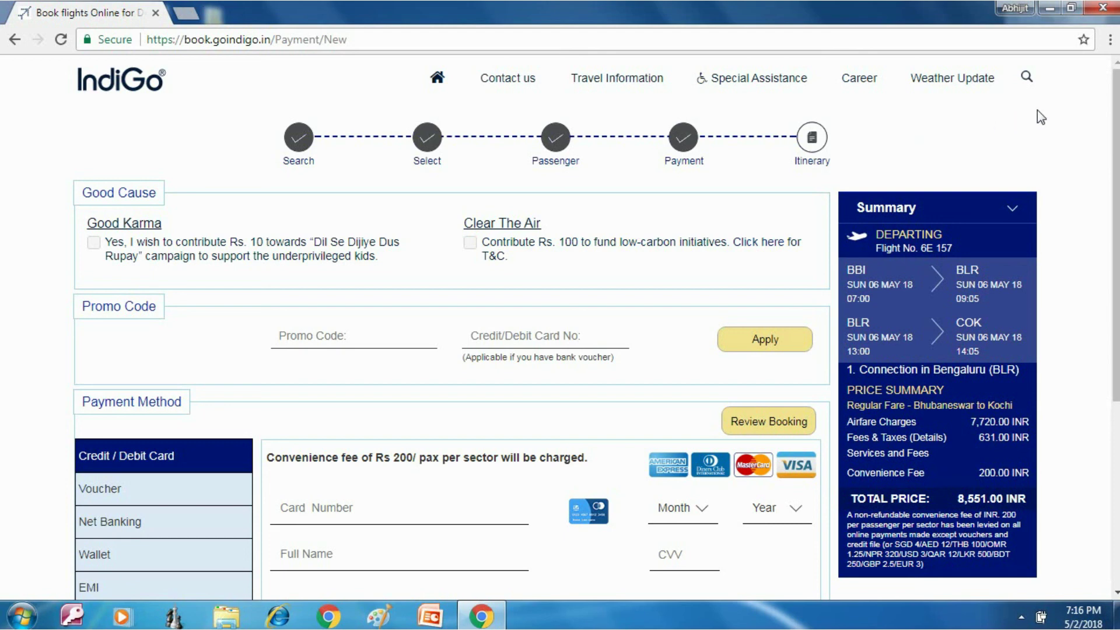
# Step: Close the Chrome window showing the IndiGo payment page
pyautogui.click(1103, 7)
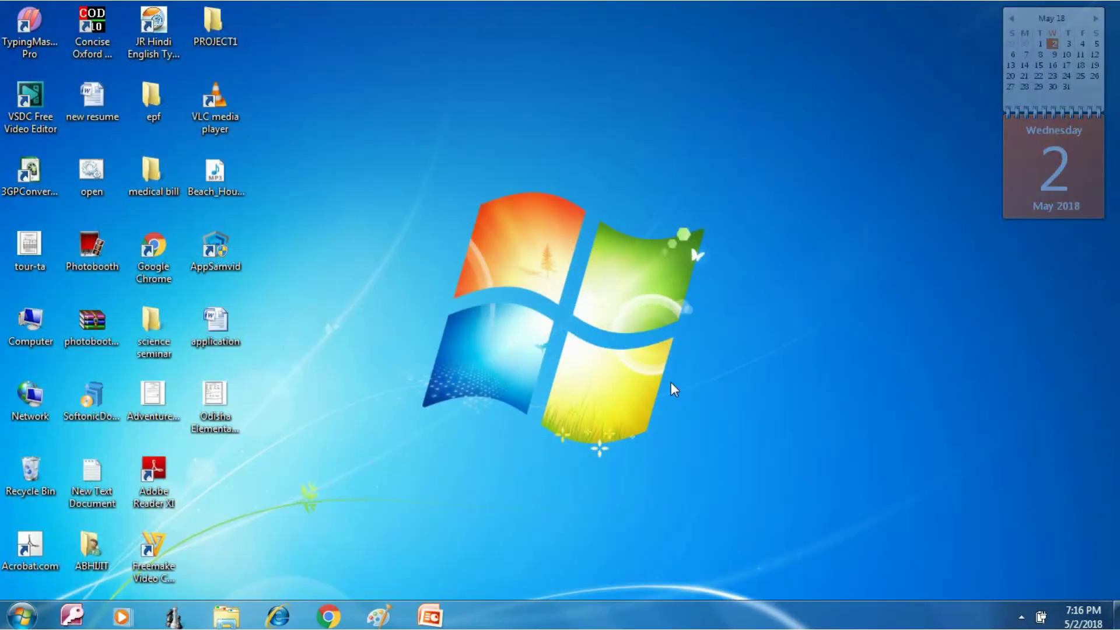